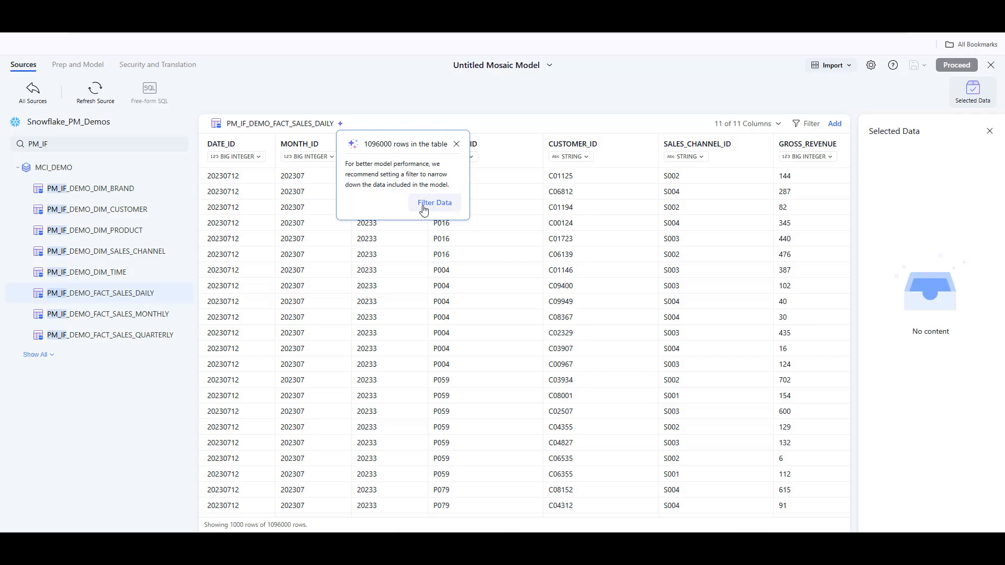
# Step: Filter the daily sales fact table to rows where DATE_ID is greater than or equal to 20260101
pyautogui.click(424, 204)
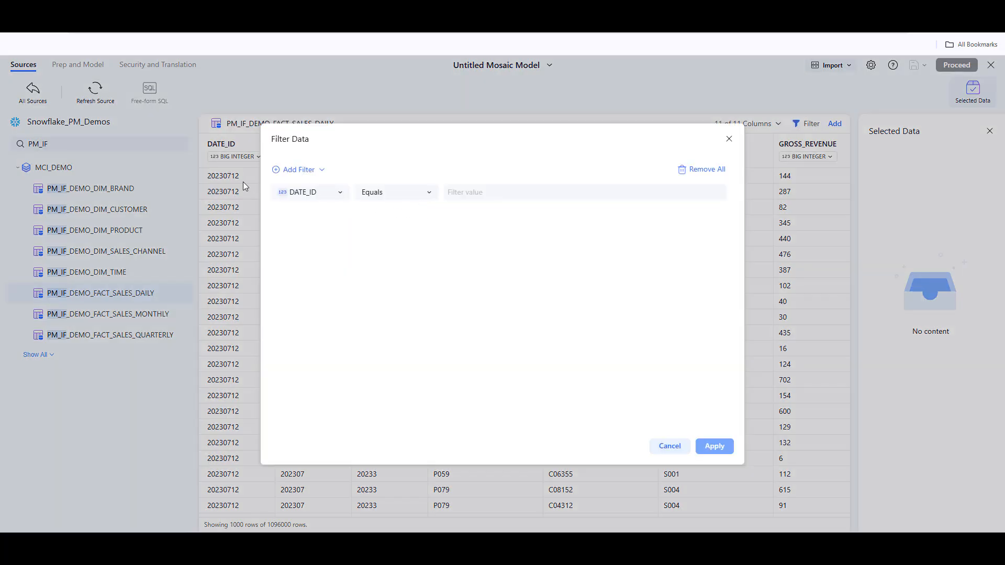
pyautogui.click(399, 198)
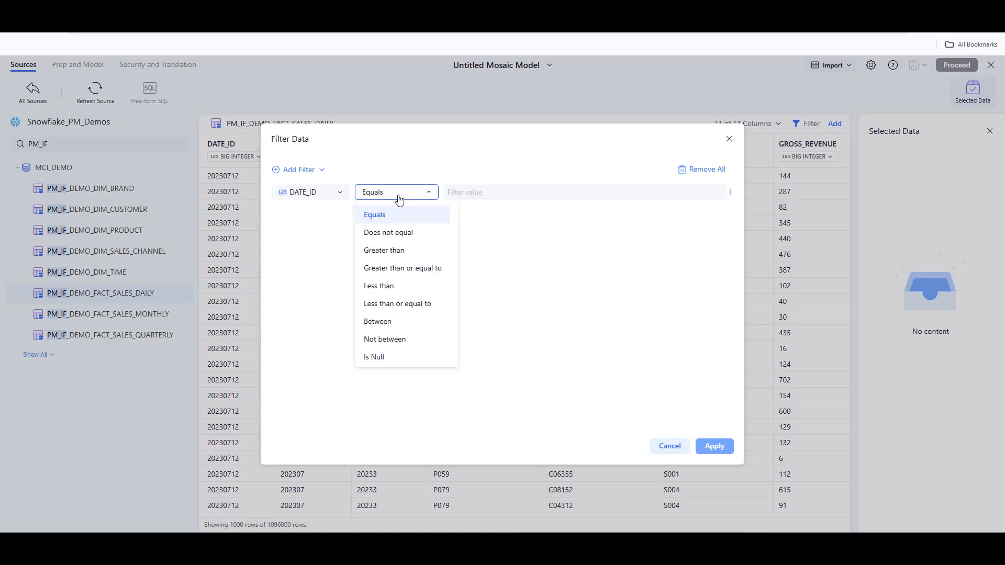
pyautogui.click(397, 269)
pyautogui.click(462, 189)
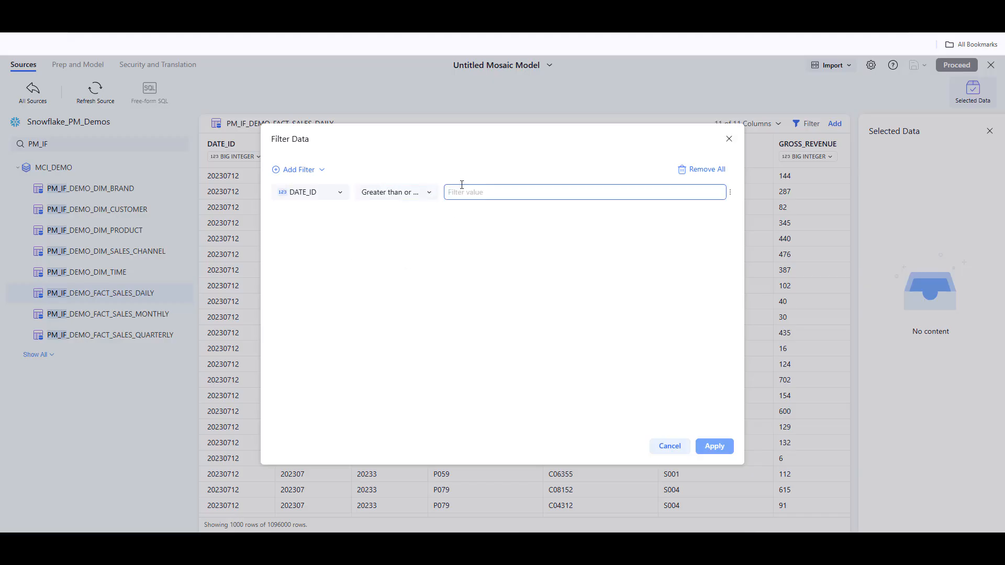
pyautogui.write('2026')
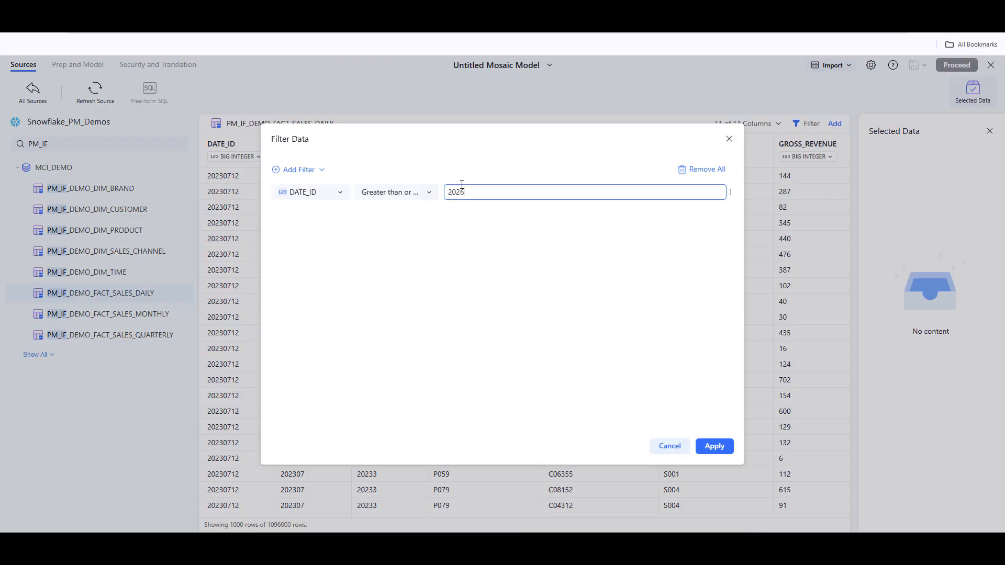
pyautogui.write('0101')
pyautogui.click(715, 456)
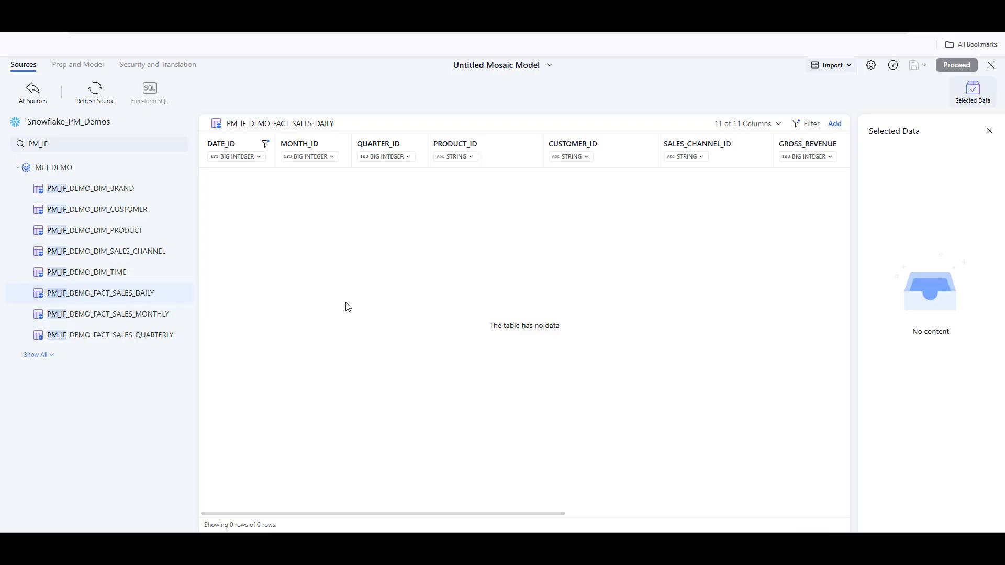
# Step: Exclude the PRODUCT_ID and CUSTOMER_ID columns from the daily sales table's modelled columns
pyautogui.moveTo(162, 297)
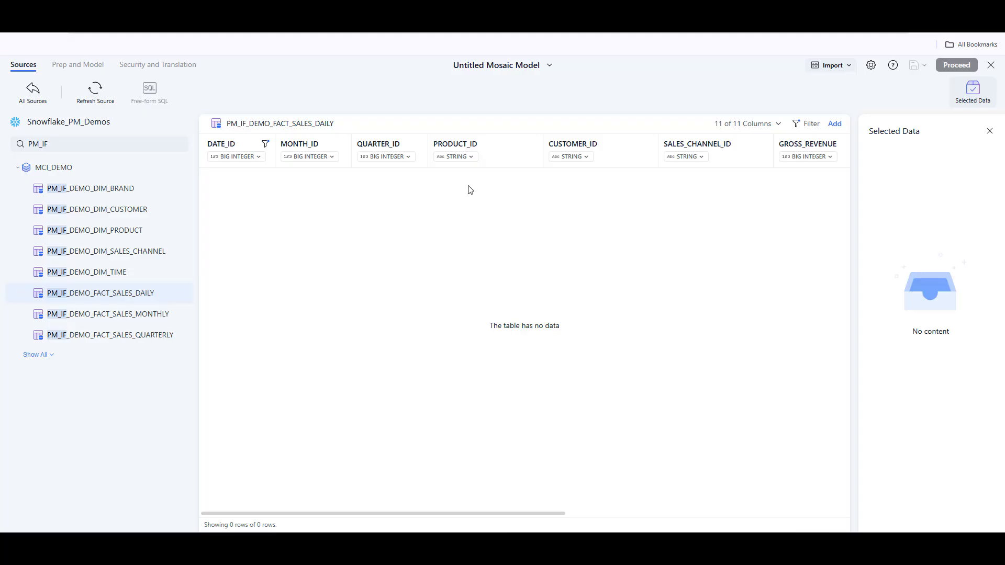
pyautogui.click(750, 129)
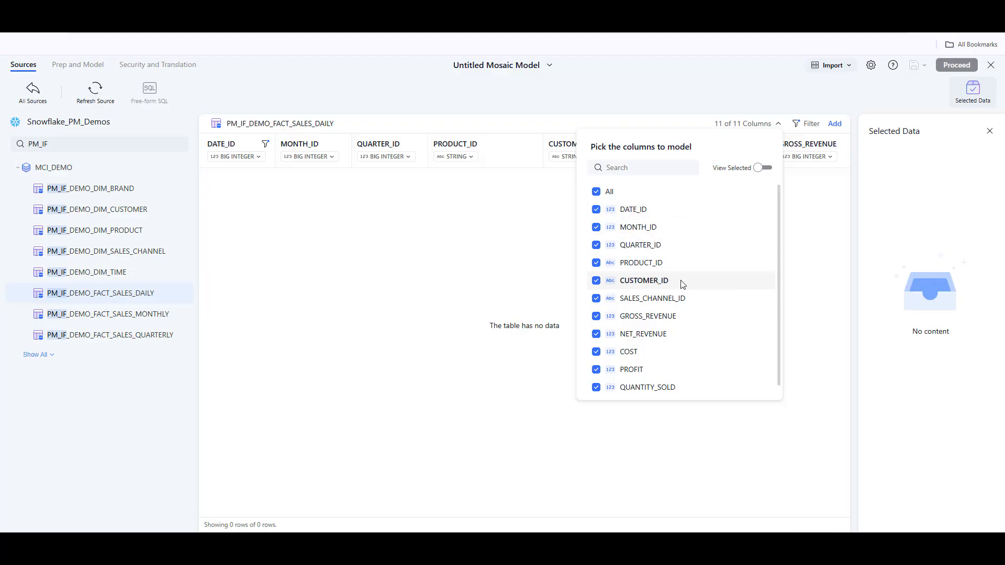
pyautogui.click(596, 264)
pyautogui.click(597, 283)
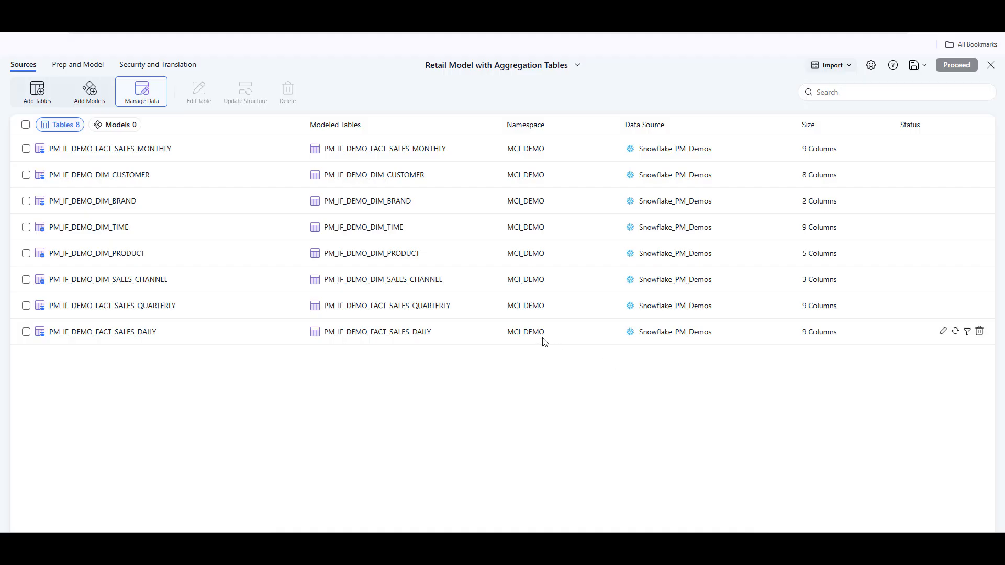
# Step: Switch the brand dimension table's data source to PostgreSQL_PM_Demos with namespace tpch, and proceed to model preparation
pyautogui.click(26, 201)
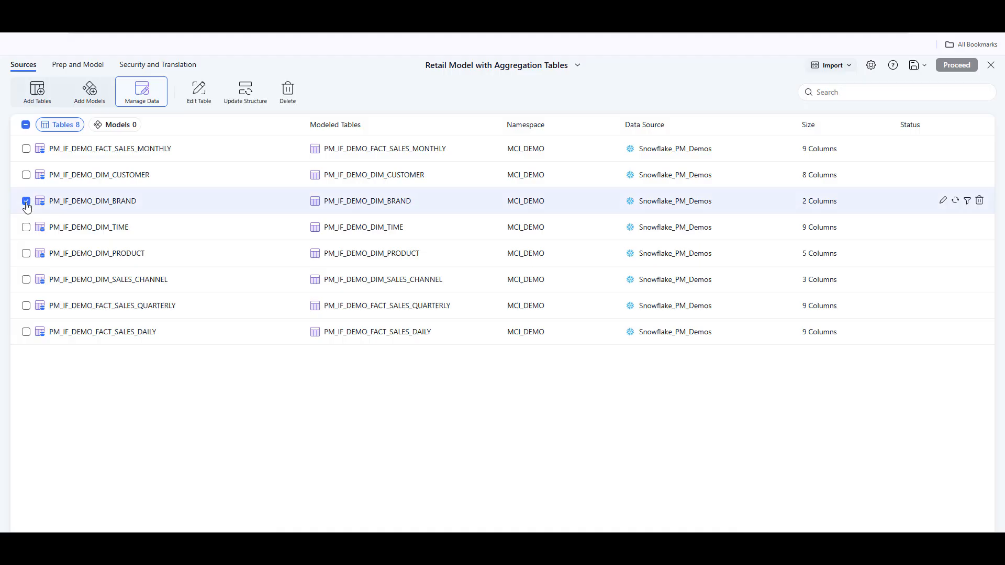
pyautogui.click(207, 99)
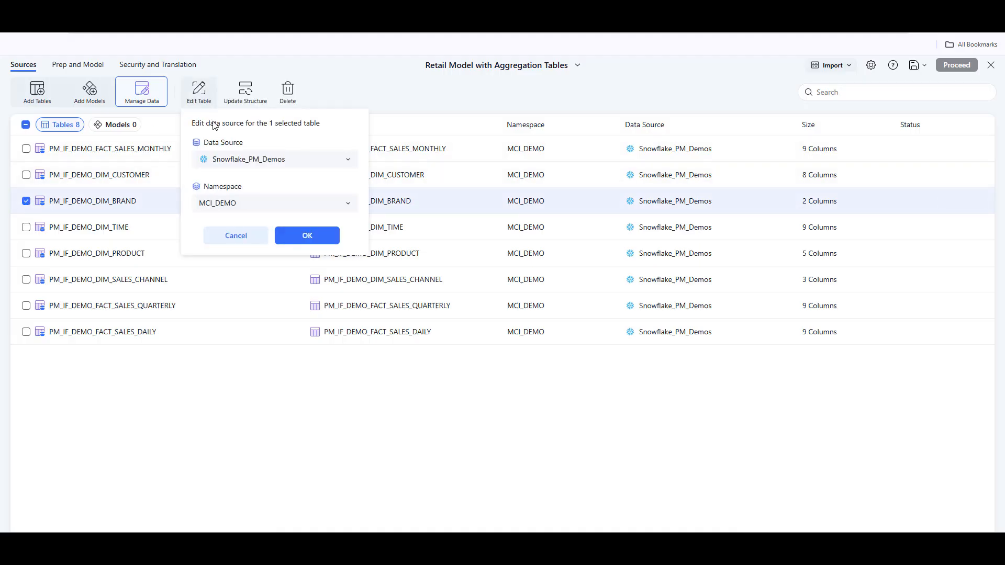
pyautogui.click(290, 159)
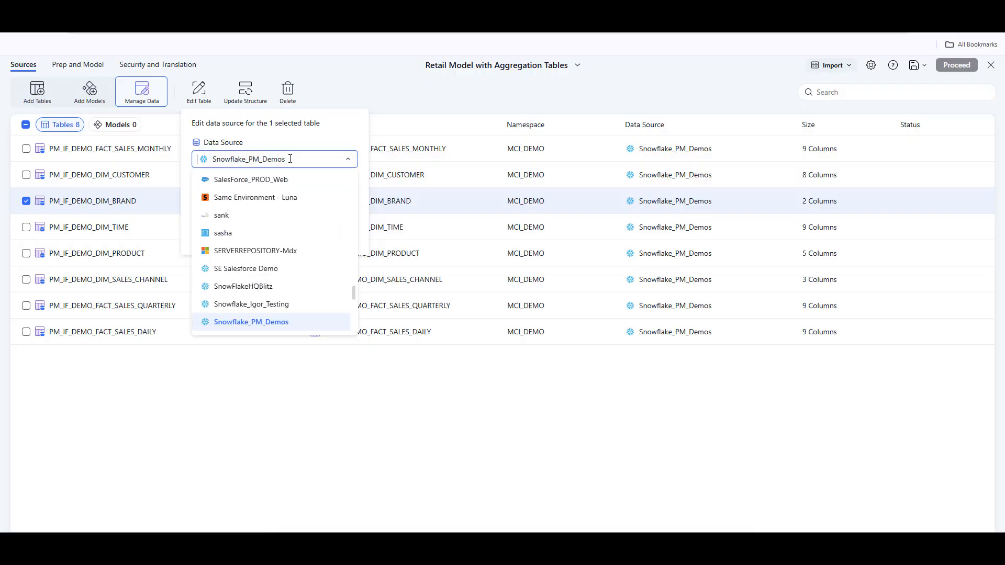
pyautogui.write('post')
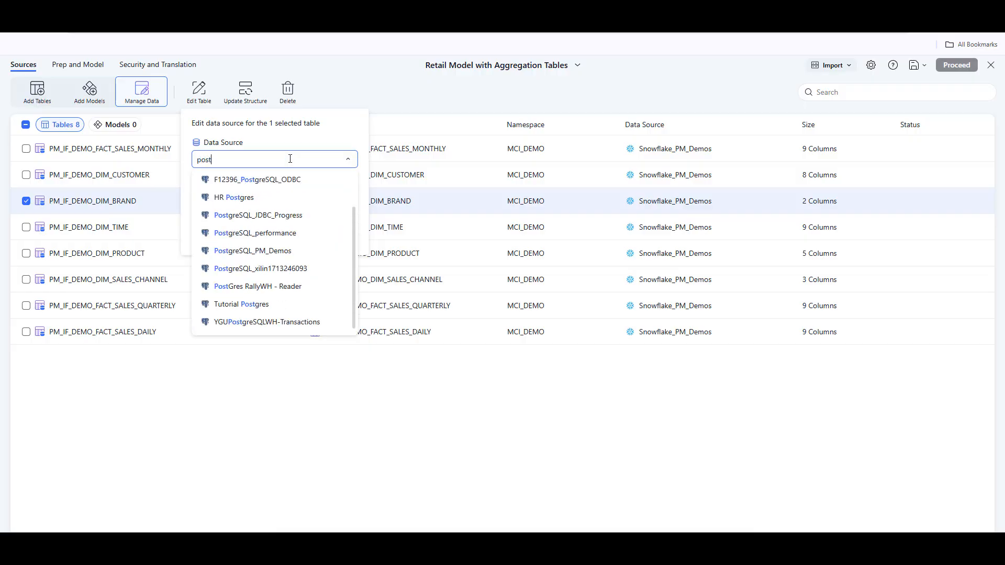
pyautogui.write('gres')
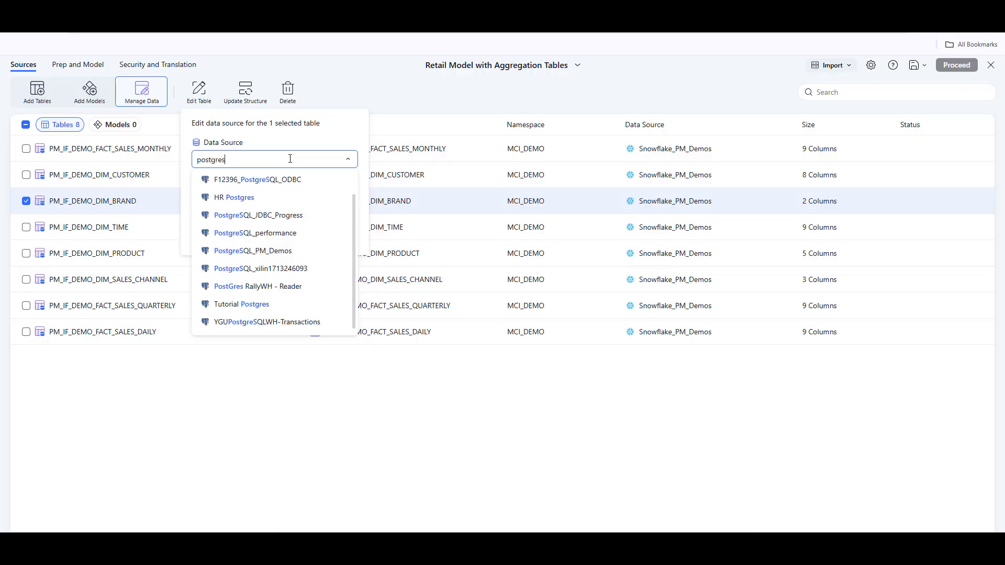
pyautogui.click(284, 250)
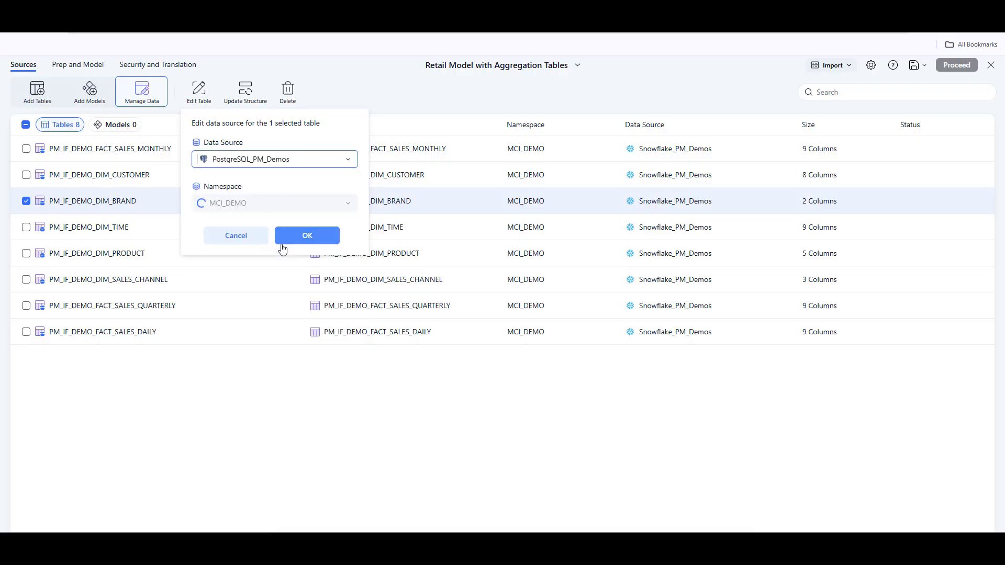
pyautogui.click(332, 204)
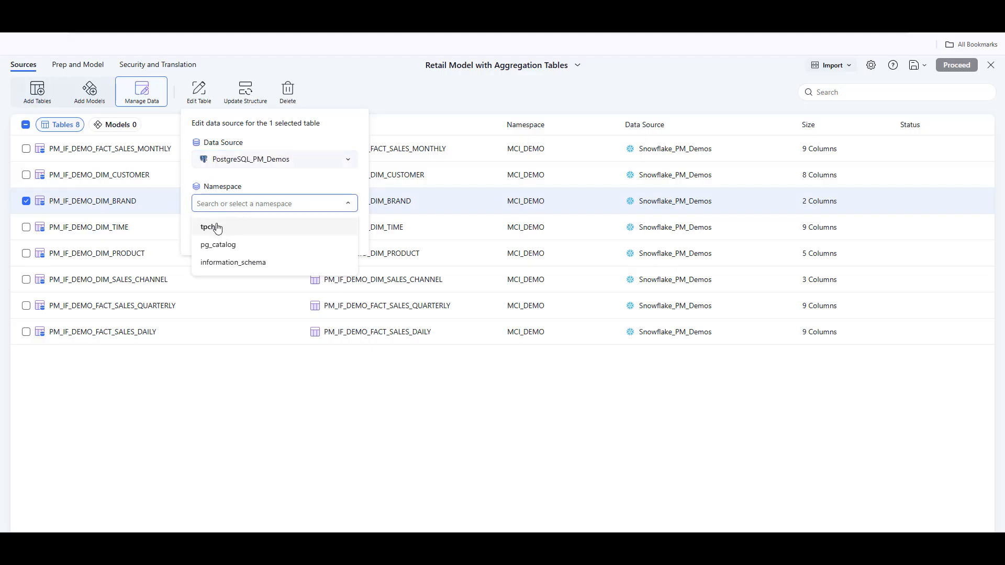
pyautogui.click(217, 229)
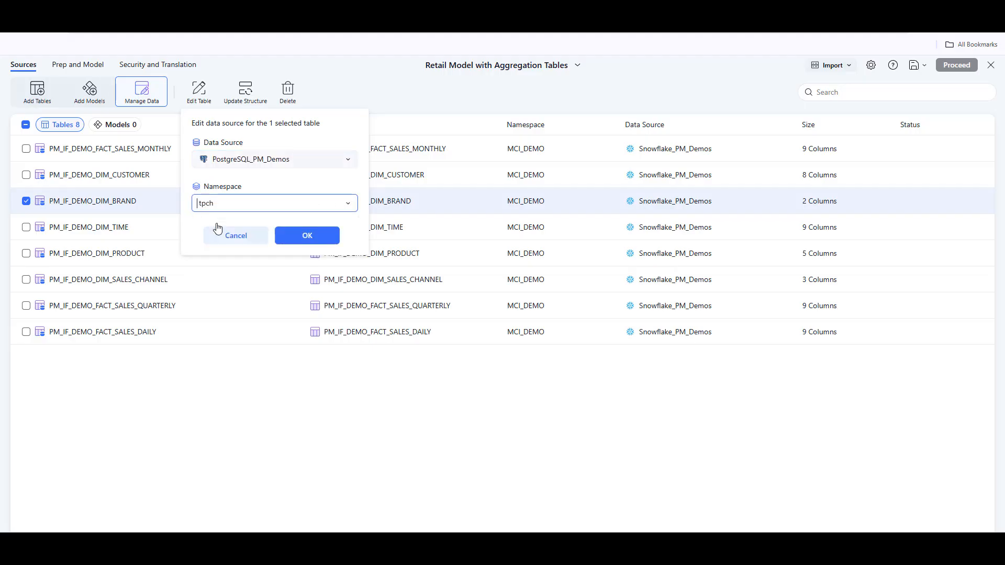
pyautogui.click(293, 240)
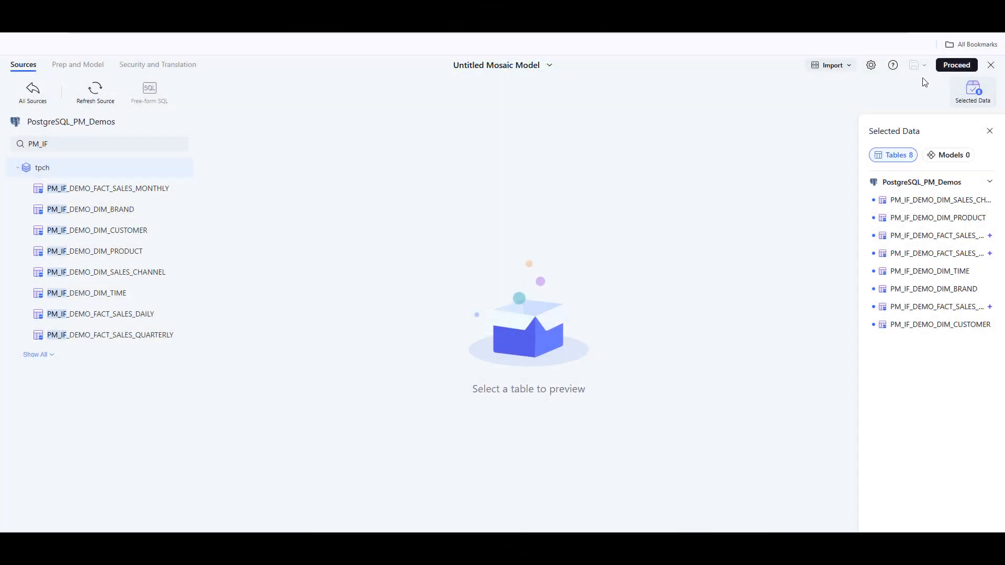
pyautogui.click(950, 70)
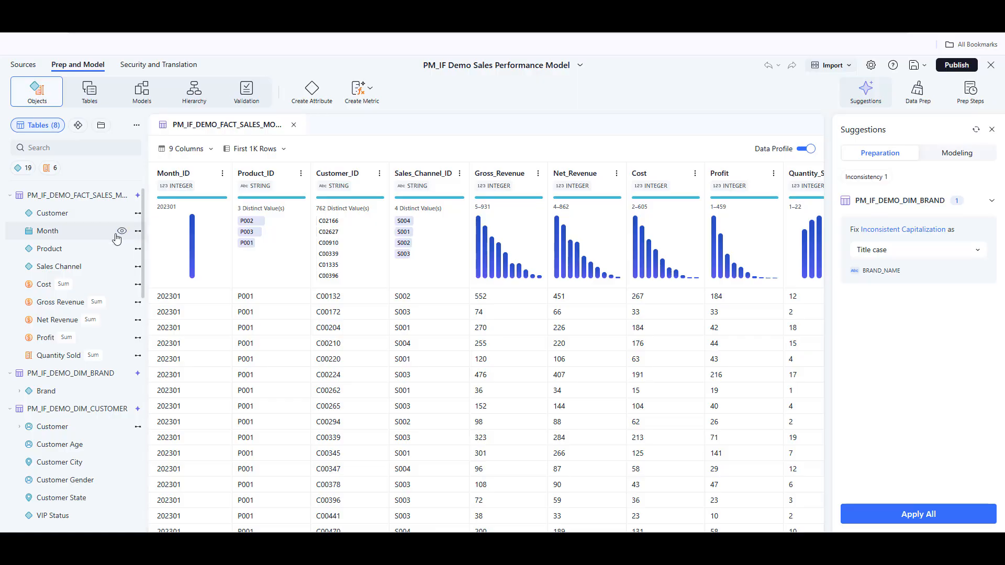
# Step: Create a new metric from the suggested Profit Margin Percentage
pyautogui.moveTo(116, 238)
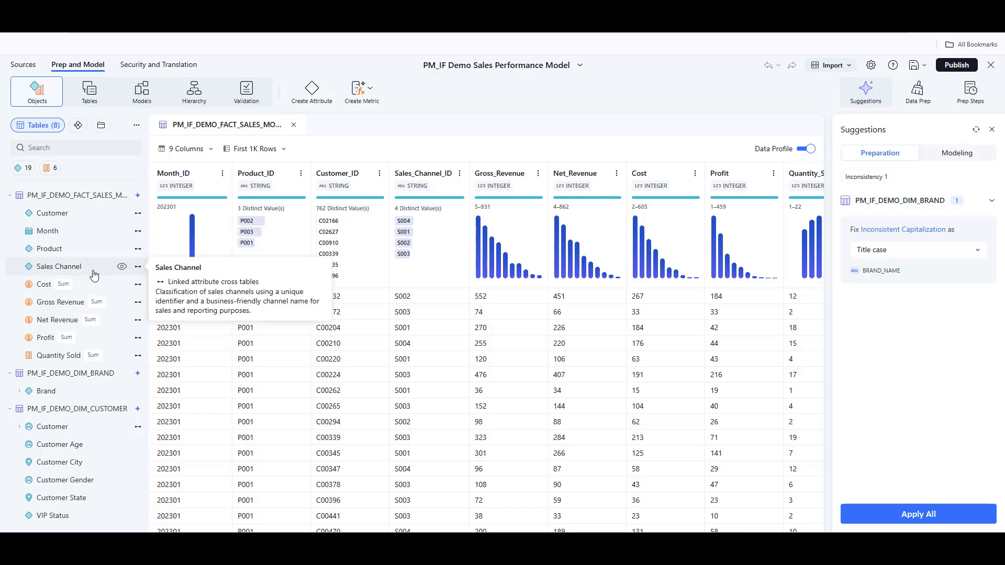
pyautogui.click(358, 93)
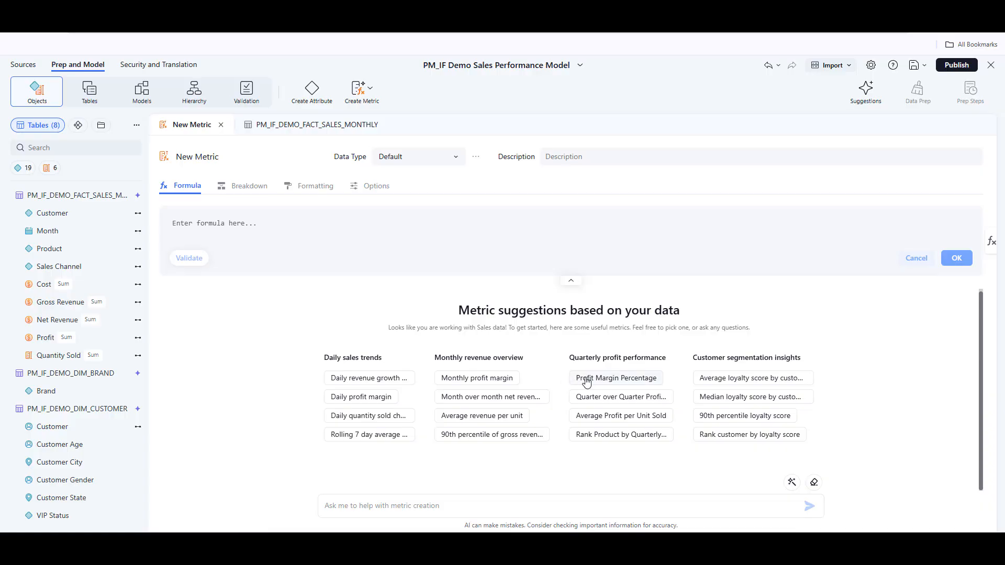
pyautogui.click(586, 379)
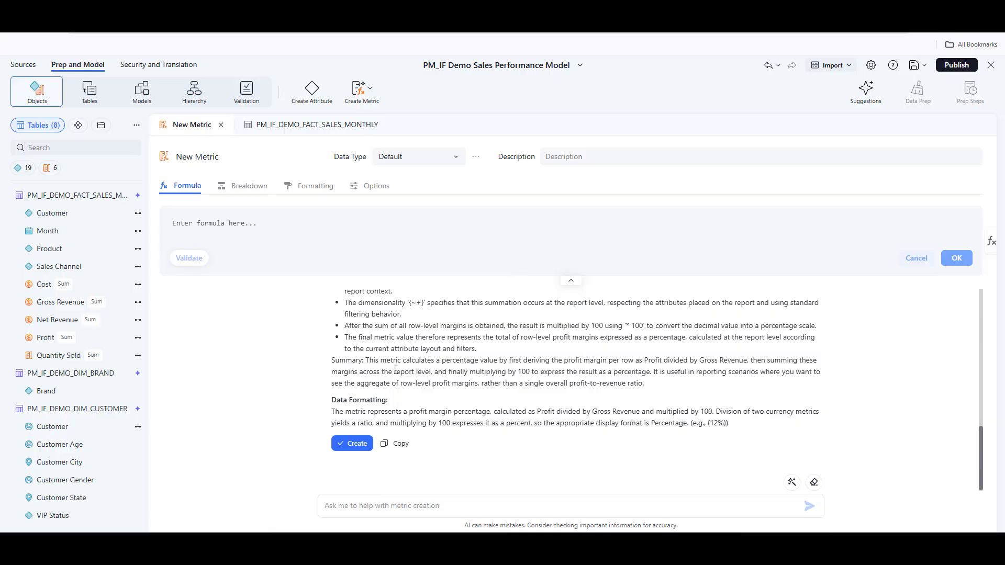
pyautogui.click(349, 444)
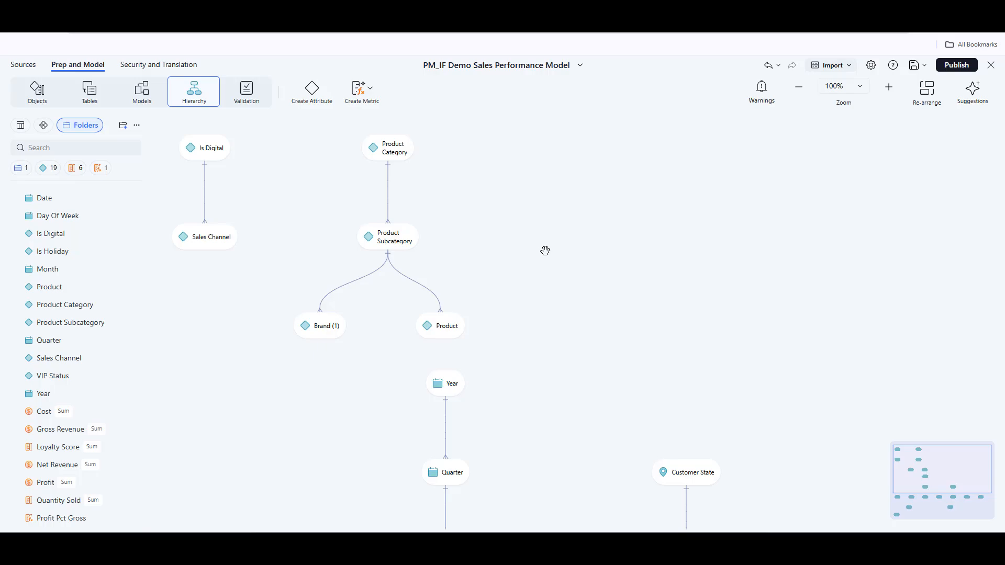
# Step: Remove the relationship between Month and Customer in the hierarchy view
pyautogui.scroll(-2, 545, 251)
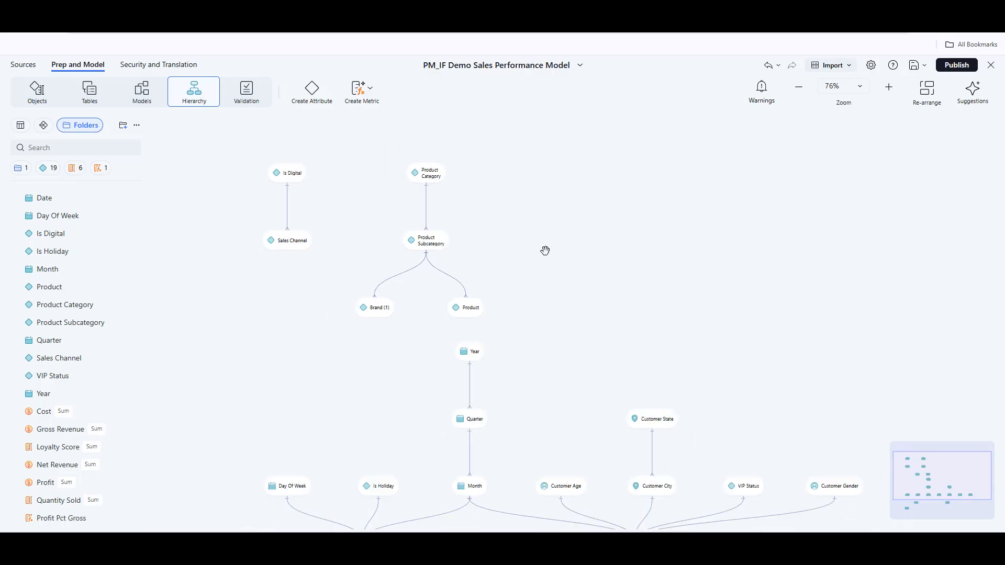
pyautogui.scroll(-1, 544, 250)
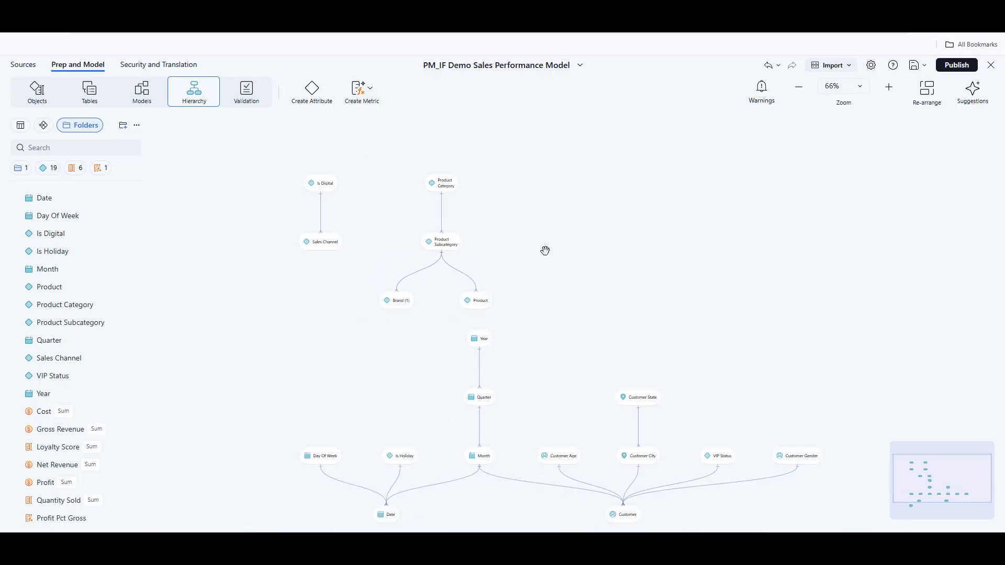
pyautogui.scroll(1, 544, 250)
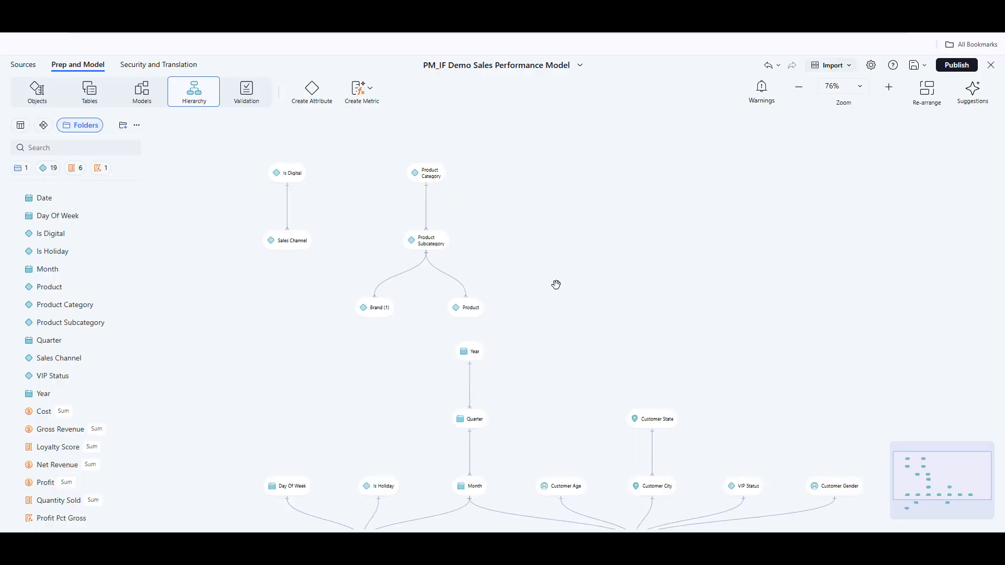
pyautogui.moveTo(556, 284); pyautogui.dragTo(560, 282)
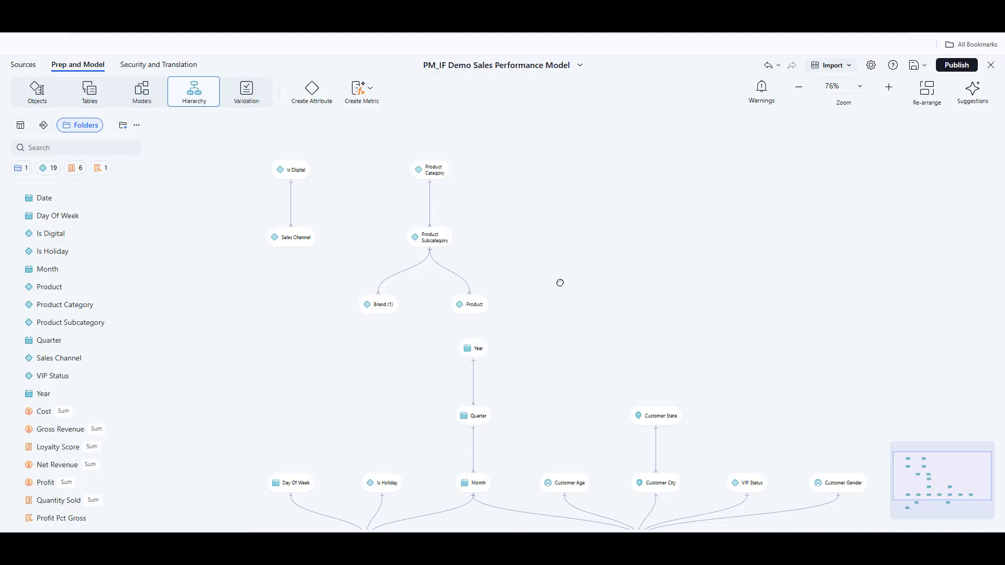
pyautogui.moveTo(559, 283); pyautogui.dragTo(565, 208)
pyautogui.scroll(1, 579, 309)
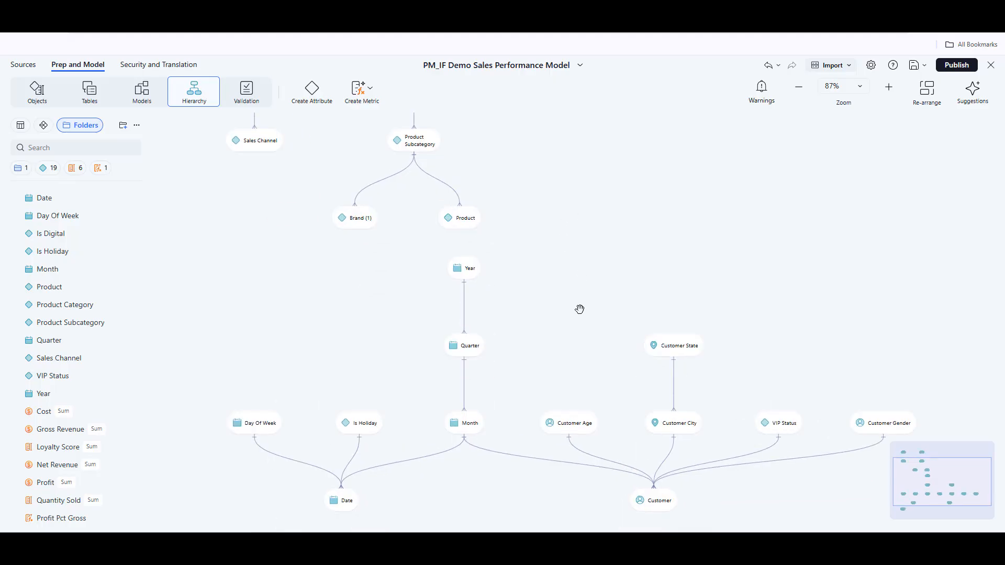
pyautogui.moveTo(573, 331); pyautogui.dragTo(539, 218)
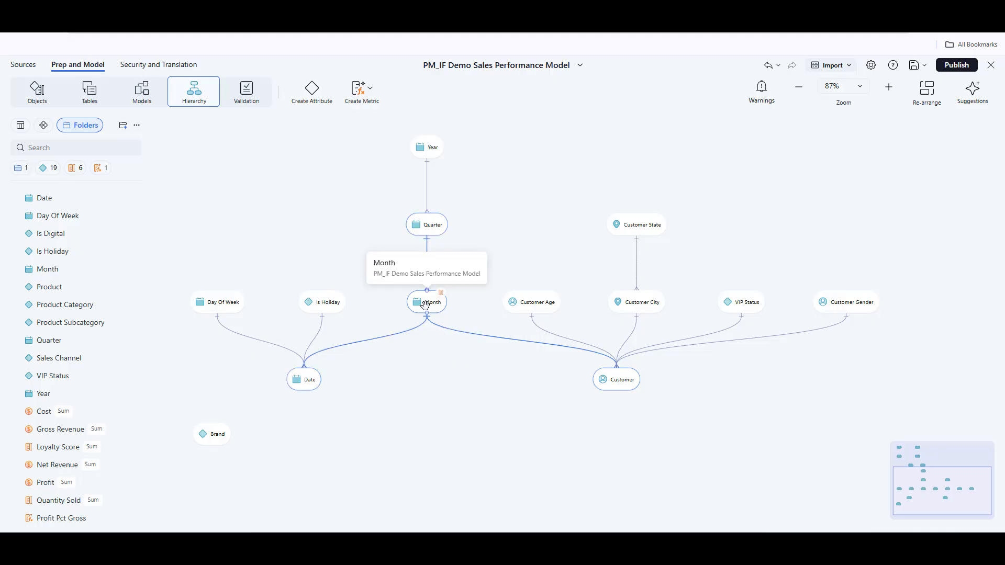
pyautogui.click(475, 340)
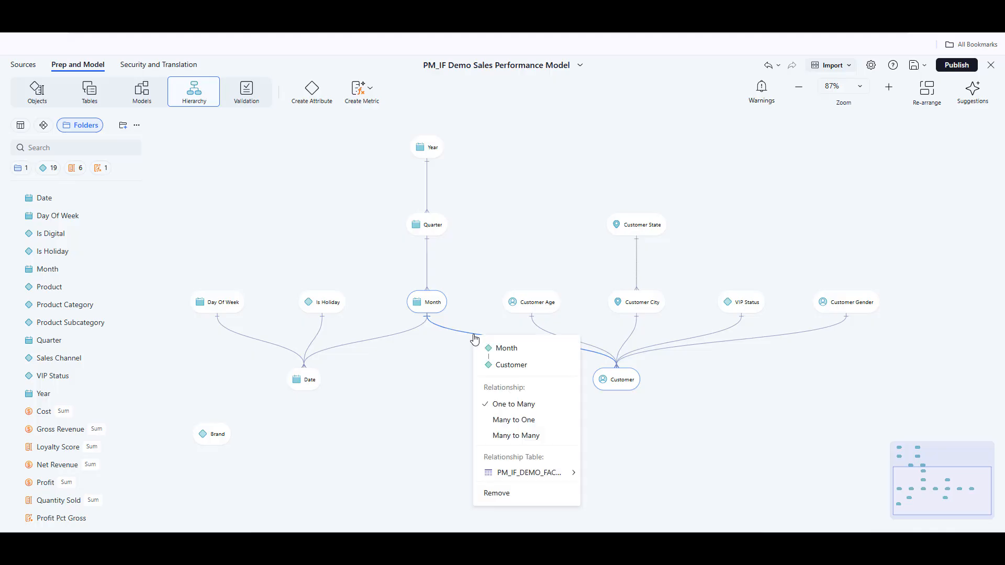
pyautogui.click(488, 494)
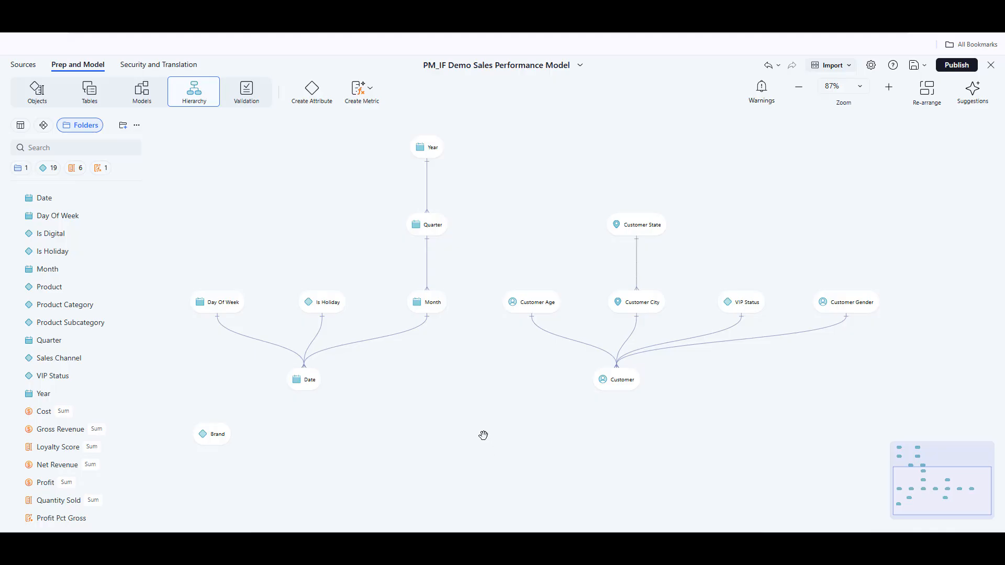
pyautogui.scroll(-1, 480, 403)
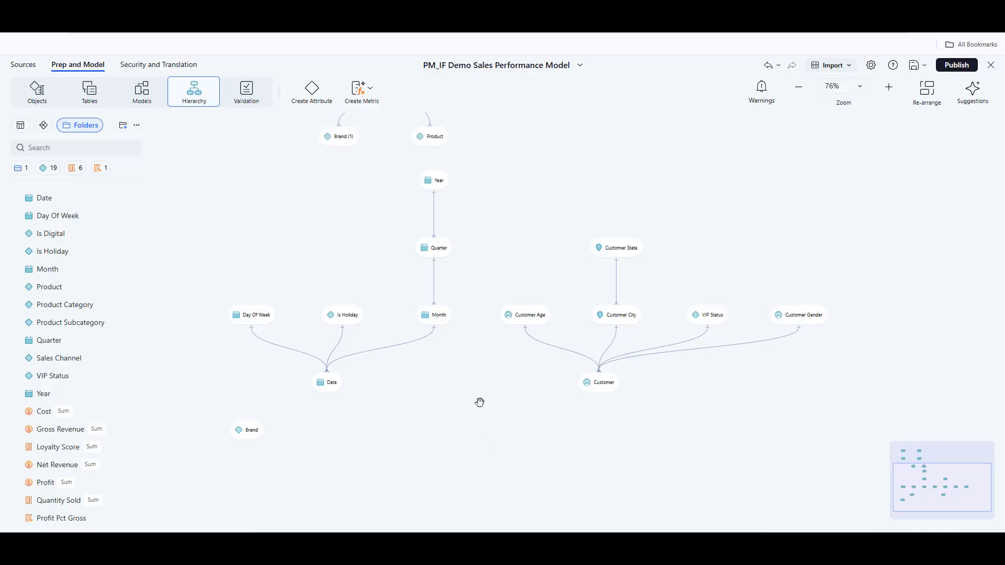
pyautogui.moveTo(568, 339); pyautogui.dragTo(597, 403)
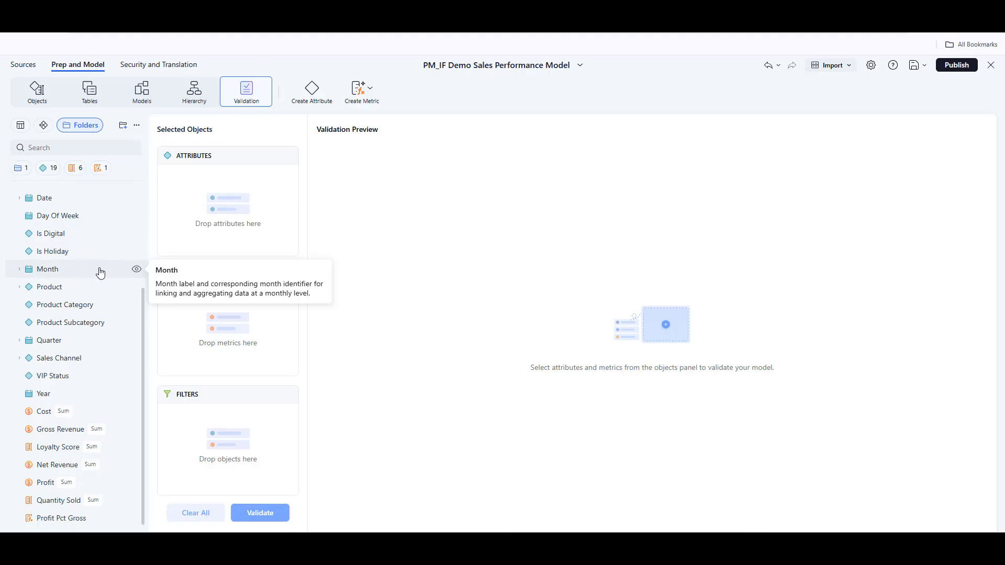
# Step: Validate the model with Product Category as attribute and Gross Revenue as metric, and review the generated query details
pyautogui.moveTo(75, 288); pyautogui.dragTo(209, 194)
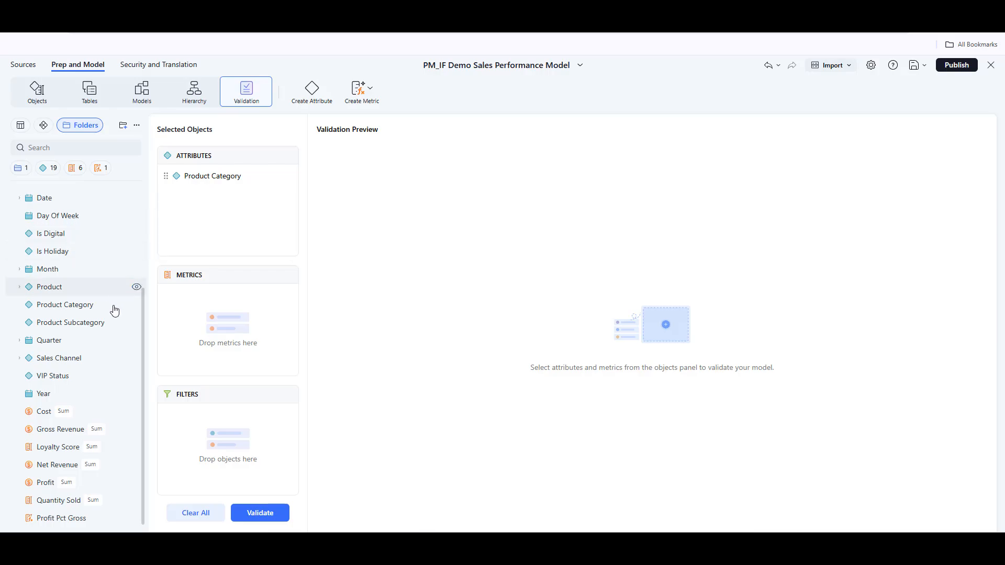
pyautogui.moveTo(58, 432); pyautogui.dragTo(197, 328)
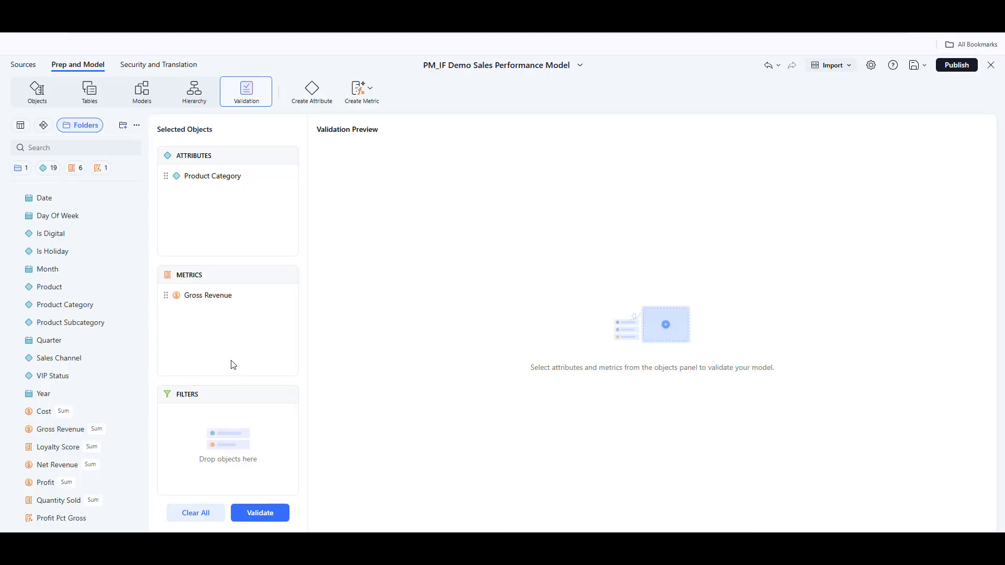
pyautogui.click(263, 512)
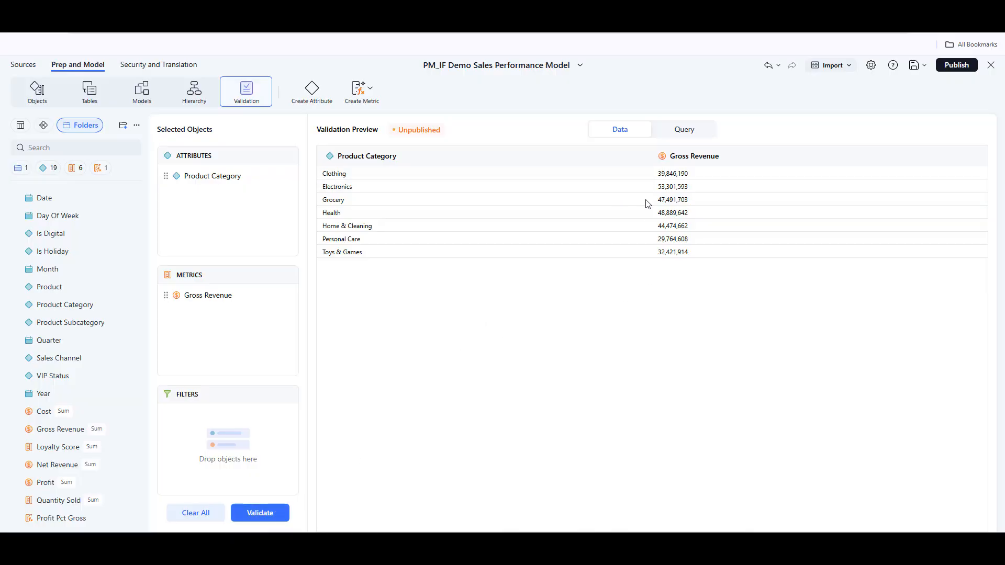
pyautogui.click(676, 129)
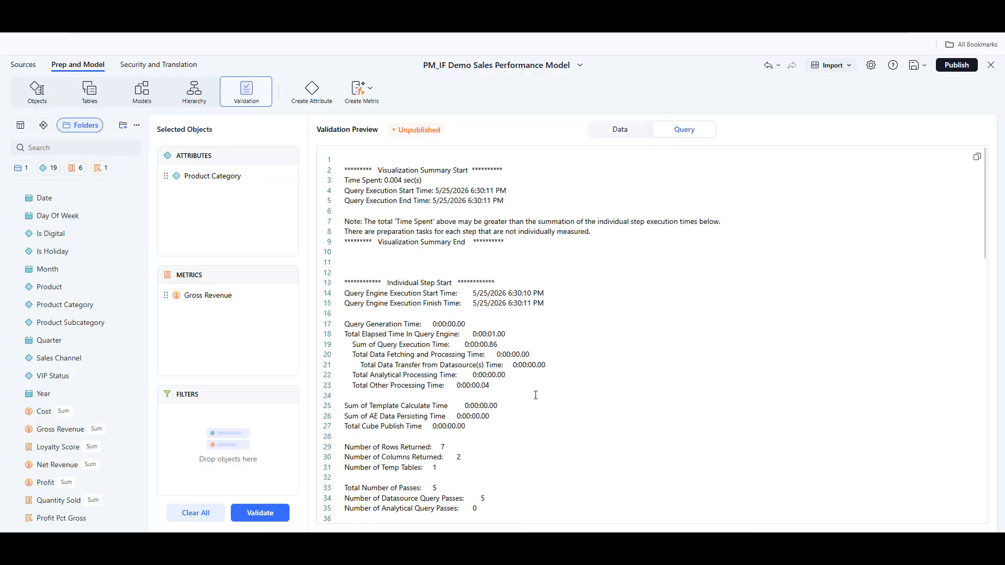
pyautogui.scroll(-6, 534, 403)
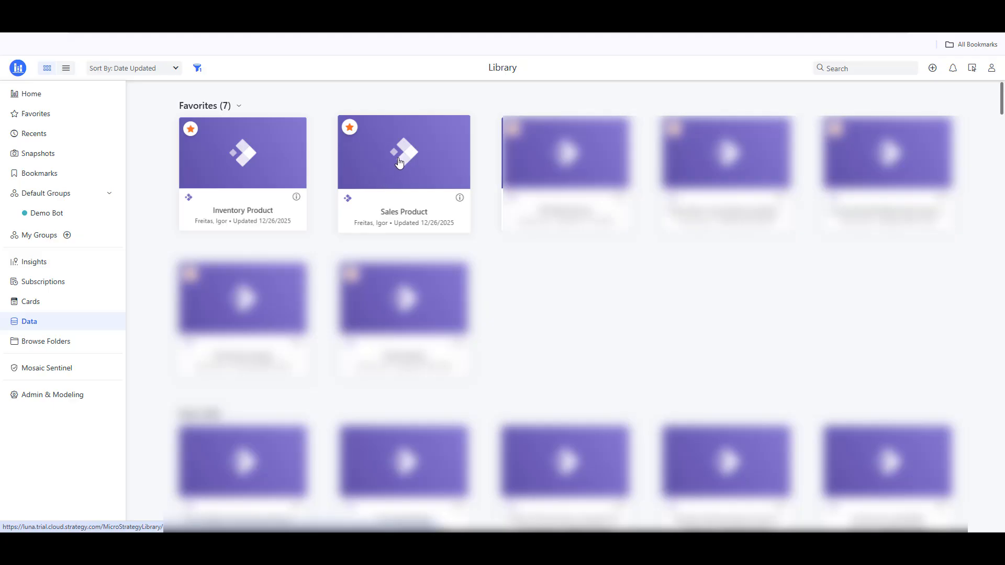
# Step: Open the Sales Product model from the library and look over its security filters and tables
pyautogui.click(424, 168)
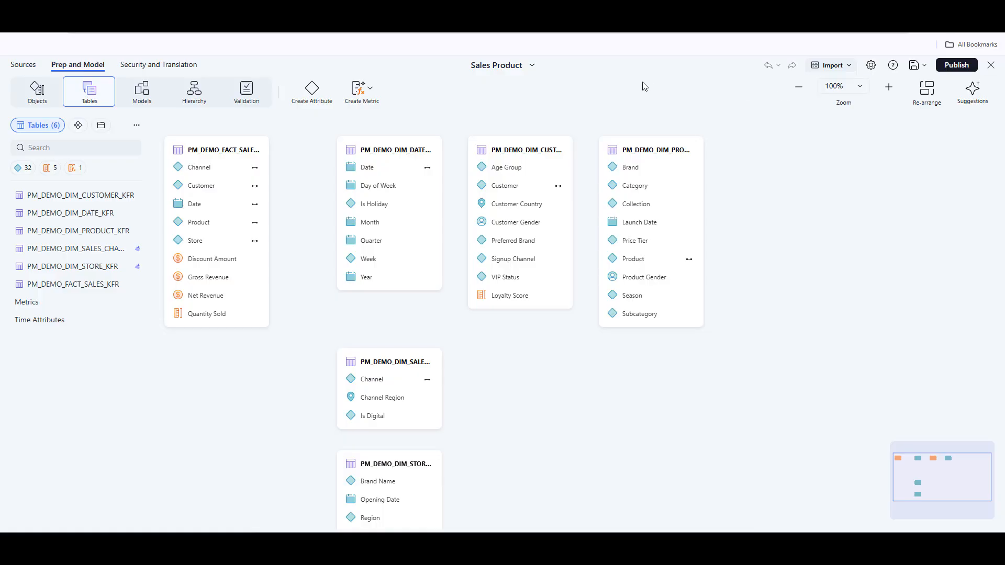
pyautogui.click(159, 65)
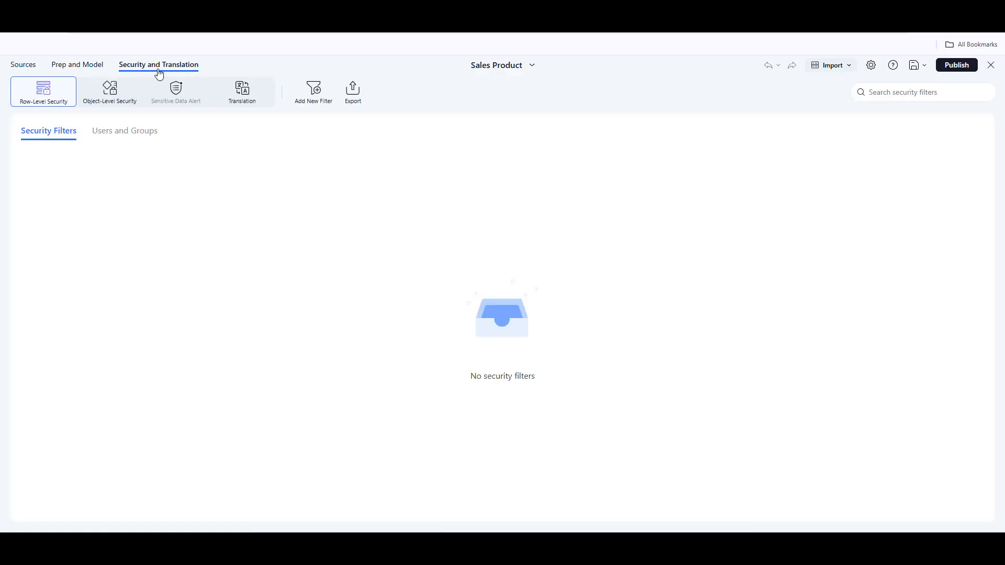
pyautogui.click(85, 68)
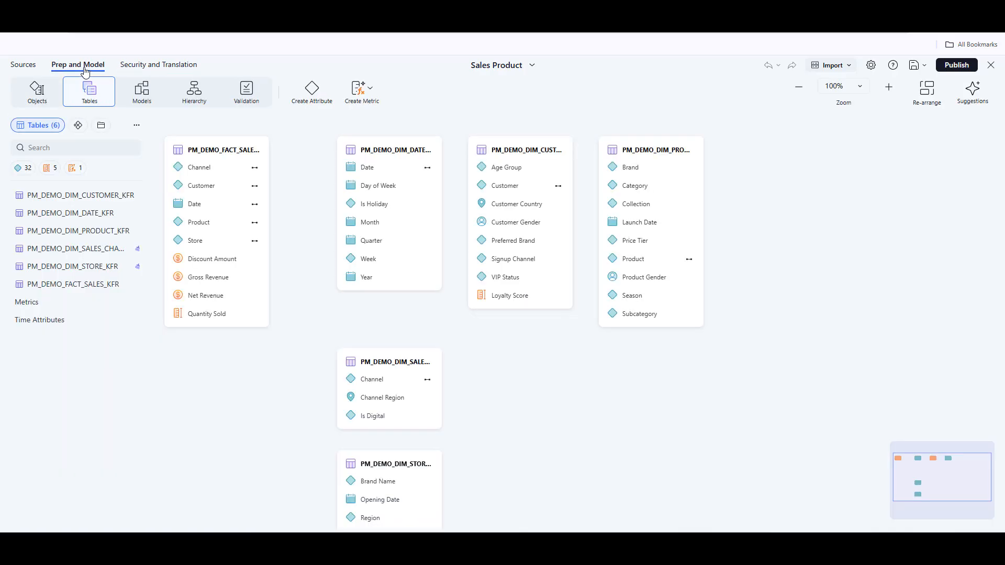